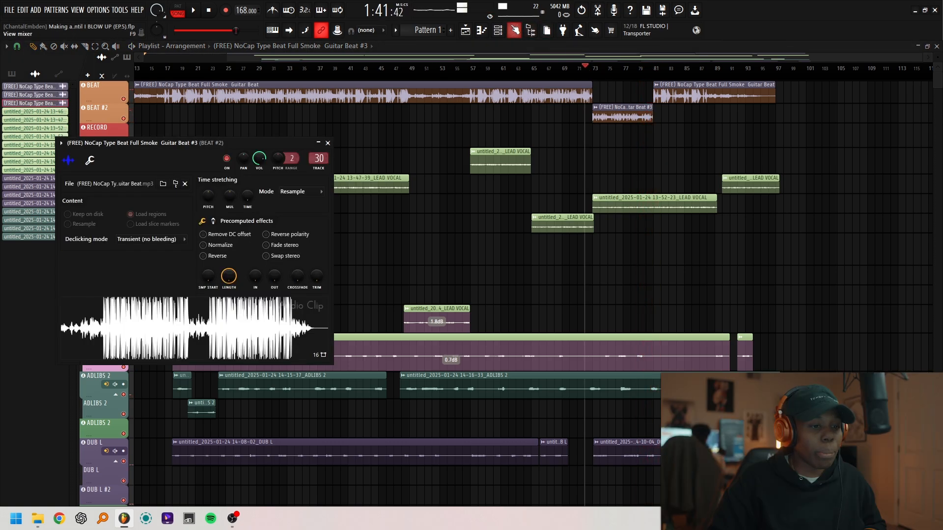
- Open the OneKnob Filter Stereo effect on the BEAT #2 mixer track and start playback
{"action": "key", "text": "F9"}
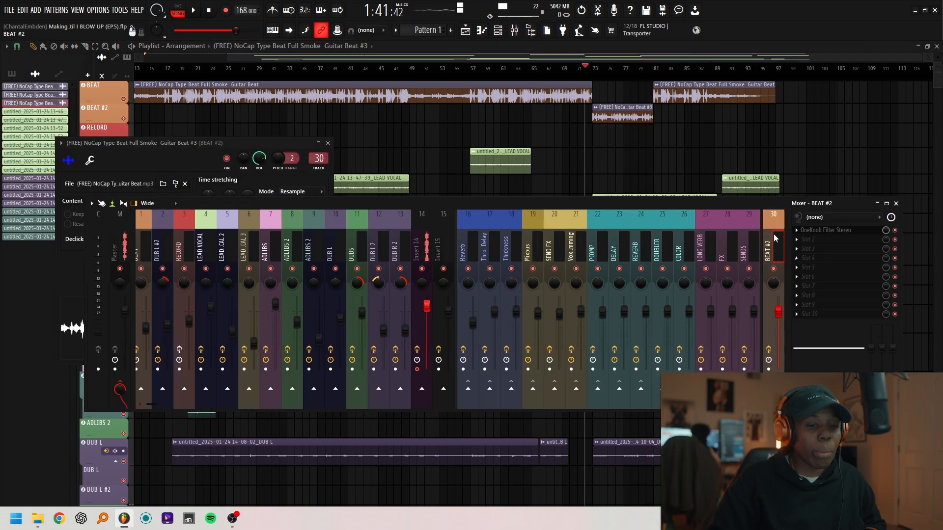
{"action": "left_click", "coordinate": [830, 229]}
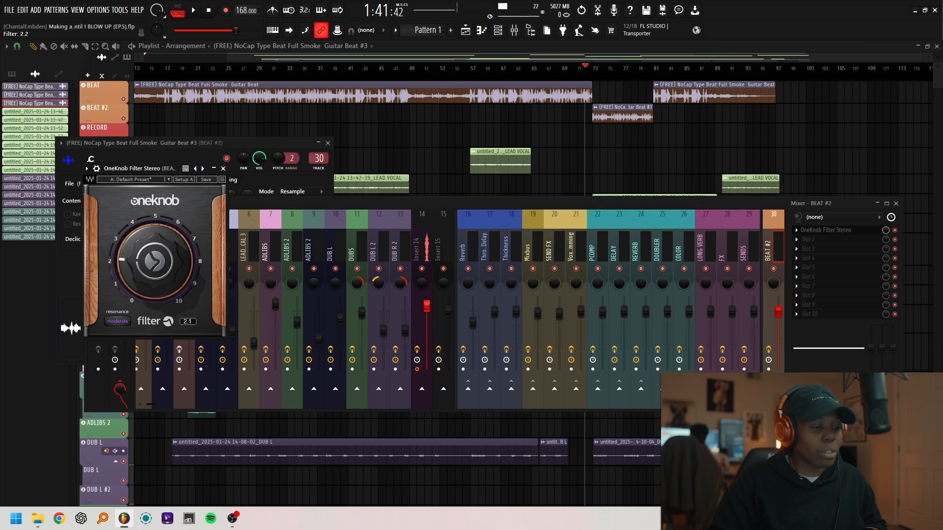
{"action": "key", "text": "space"}
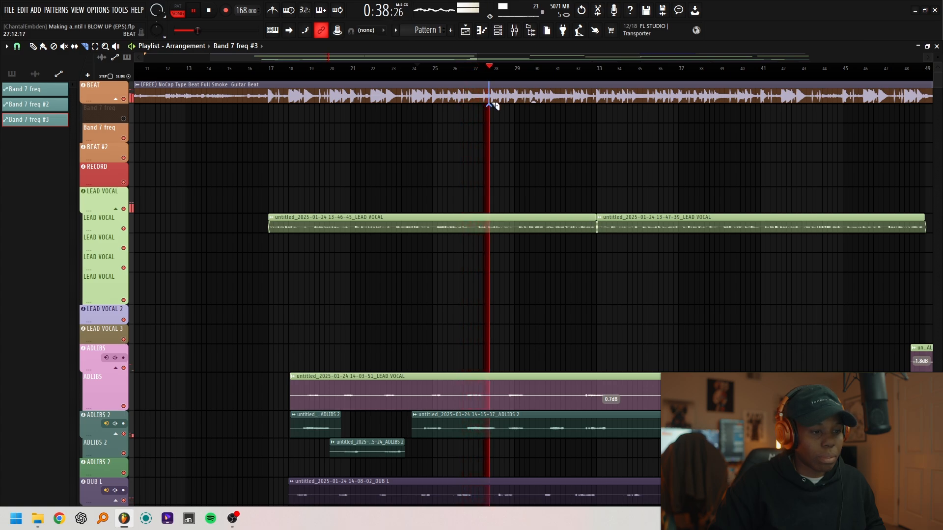
- Cut the beat out of the BEAT track from bar 28 to bar 29 and play back the drop
{"action": "left_click", "coordinate": [502, 105]}
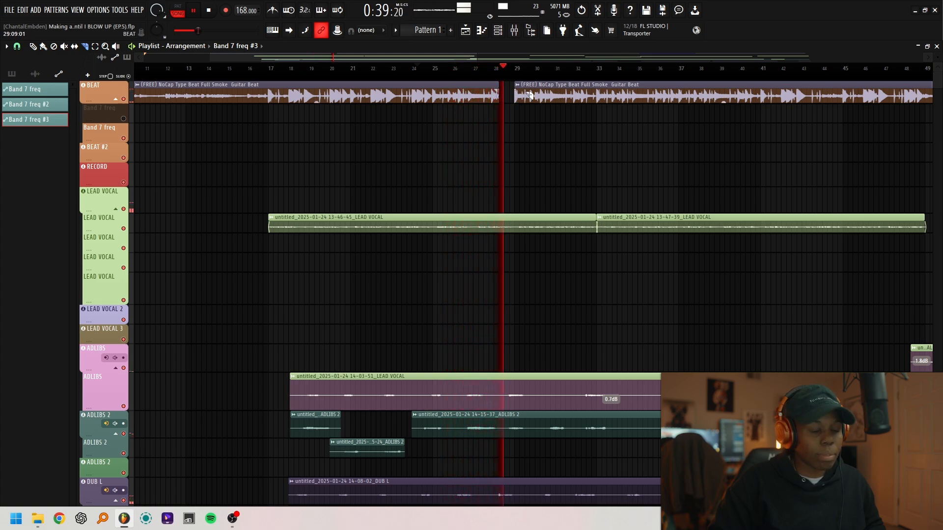
{"action": "key", "text": "space"}
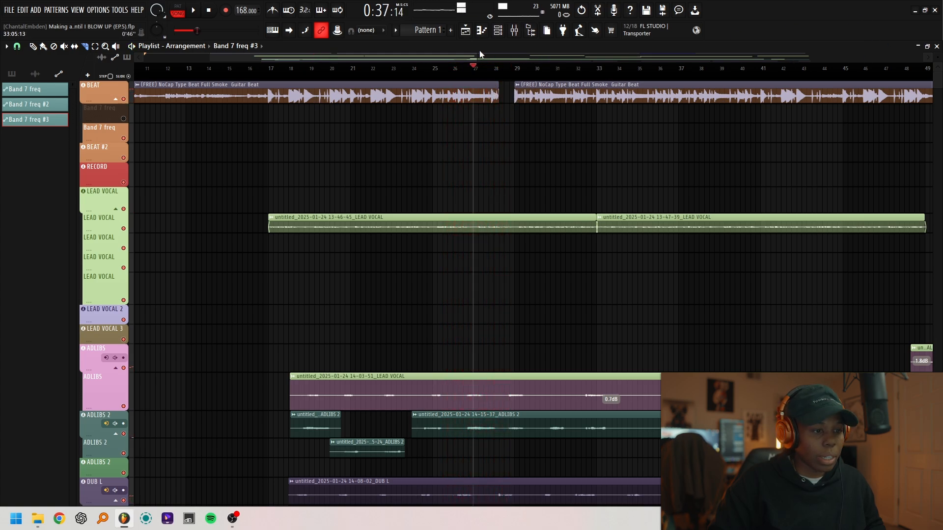
{"action": "left_click_drag", "start_coordinate": [478, 55], "coordinate": [386, 59]}
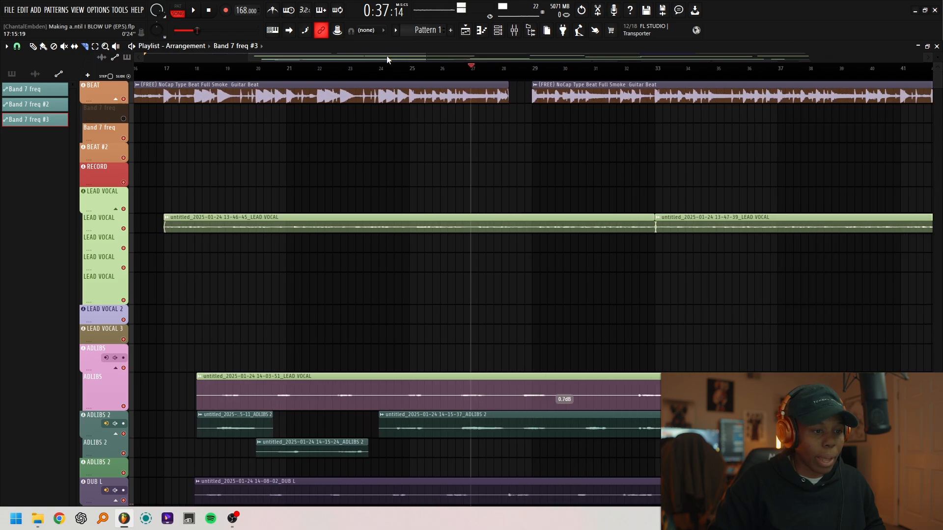
{"action": "key", "text": "space"}
{"action": "key", "text": "space"}
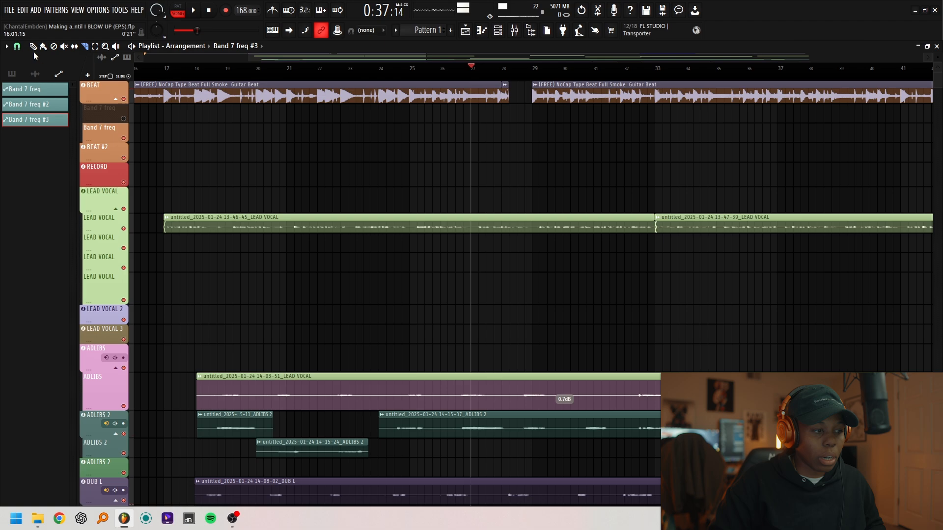
{"action": "key", "text": "space"}
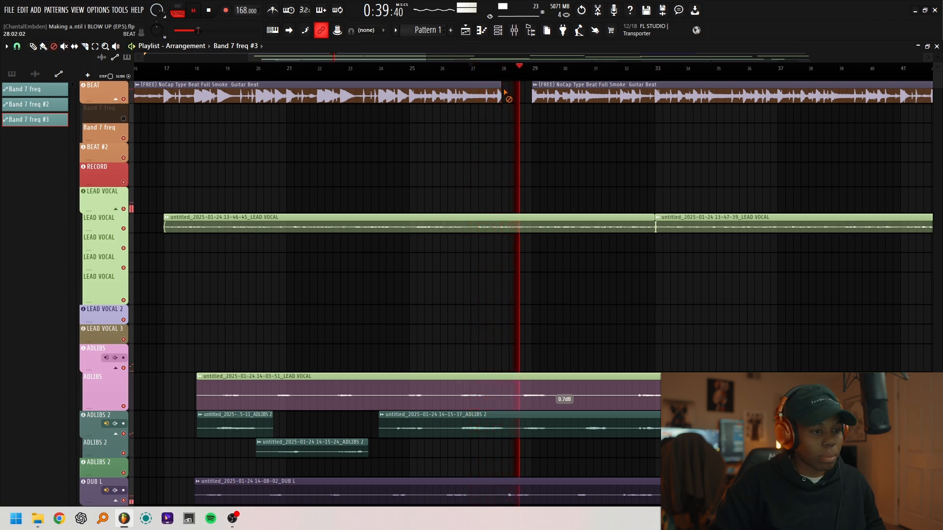
{"action": "key", "text": "space"}
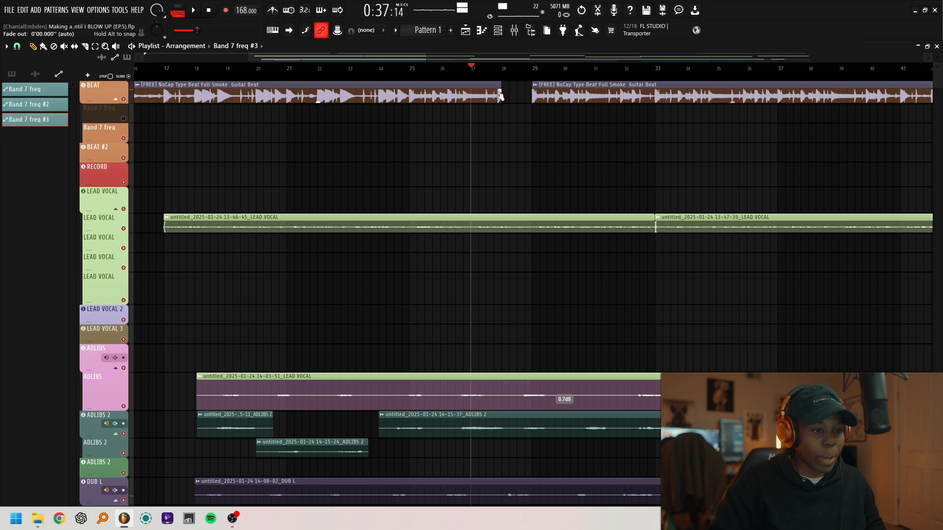
{"action": "key", "text": "space"}
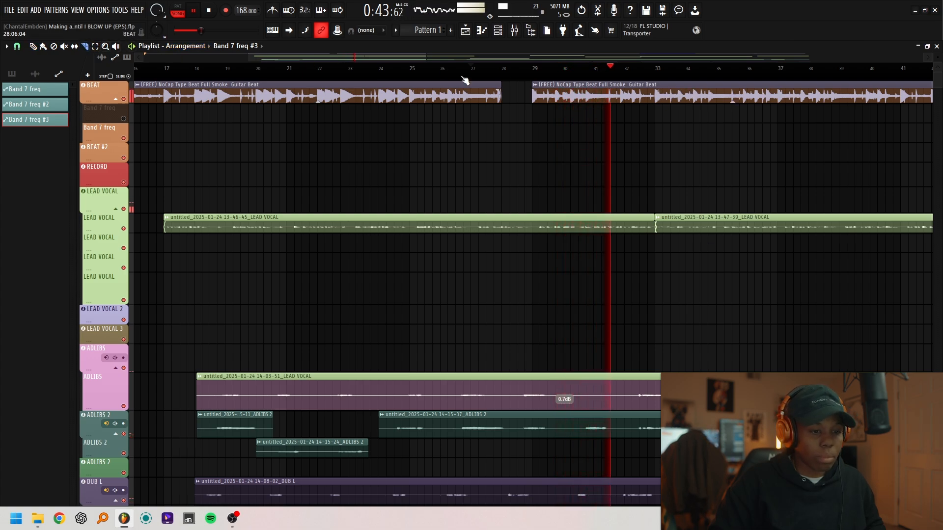
- Cut the beat out of the BEAT track from just after bar 40 to bar 41
{"action": "left_click_drag", "start_coordinate": [323, 58], "coordinate": [372, 59]}
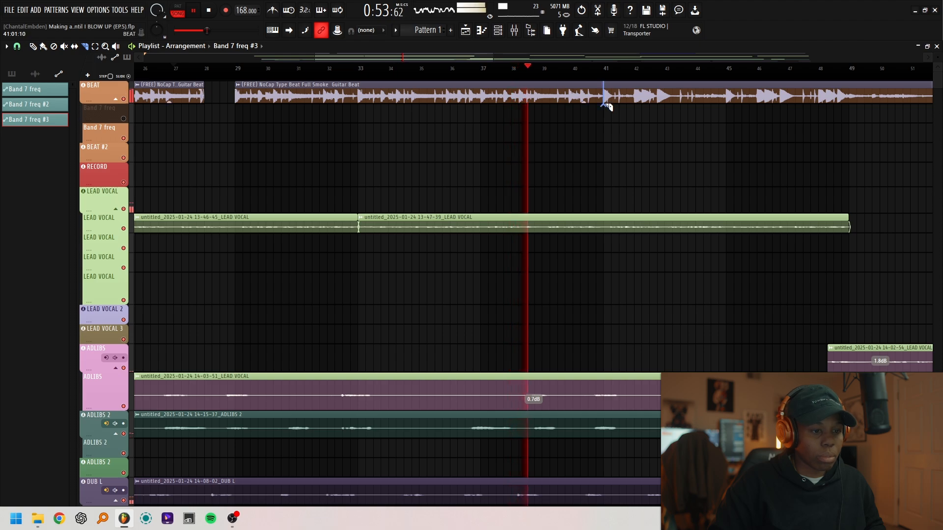
{"action": "right_click", "coordinate": [581, 96]}
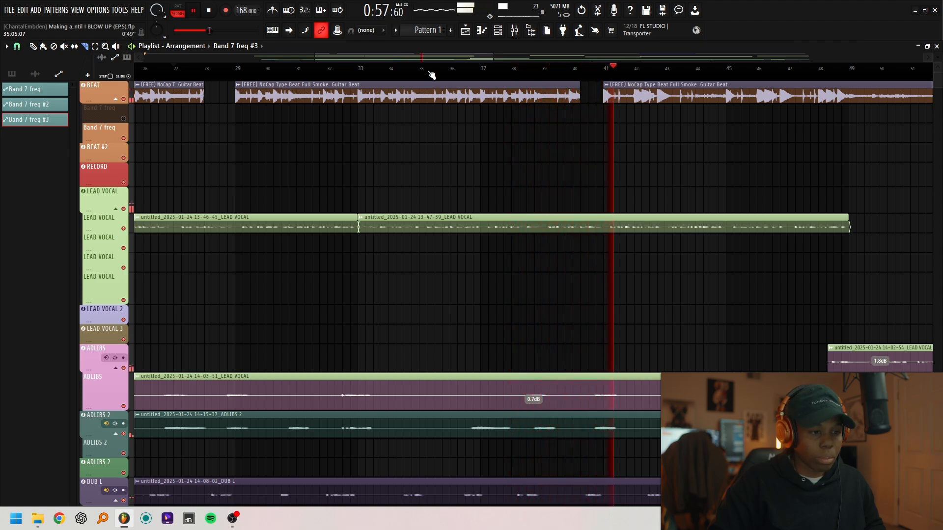
- Try cutting the beat out of the BEAT track just before bar 49, and undo the cut
{"action": "left_click_drag", "start_coordinate": [434, 58], "coordinate": [475, 58]}
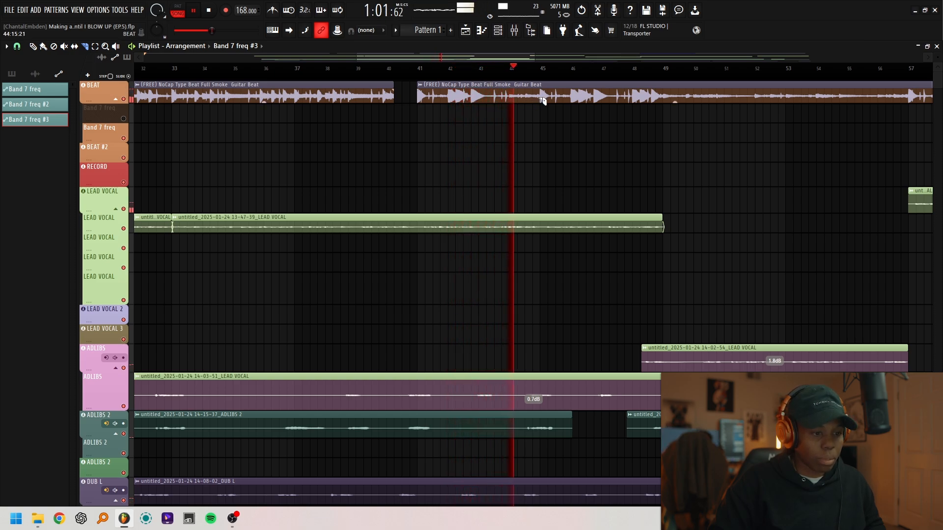
{"action": "left_click", "coordinate": [658, 102]}
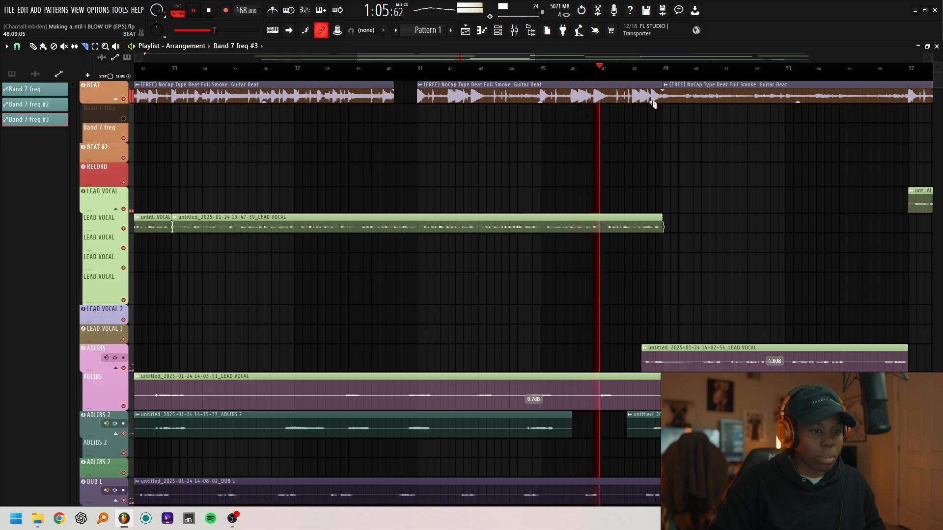
{"action": "right_click", "coordinate": [650, 105]}
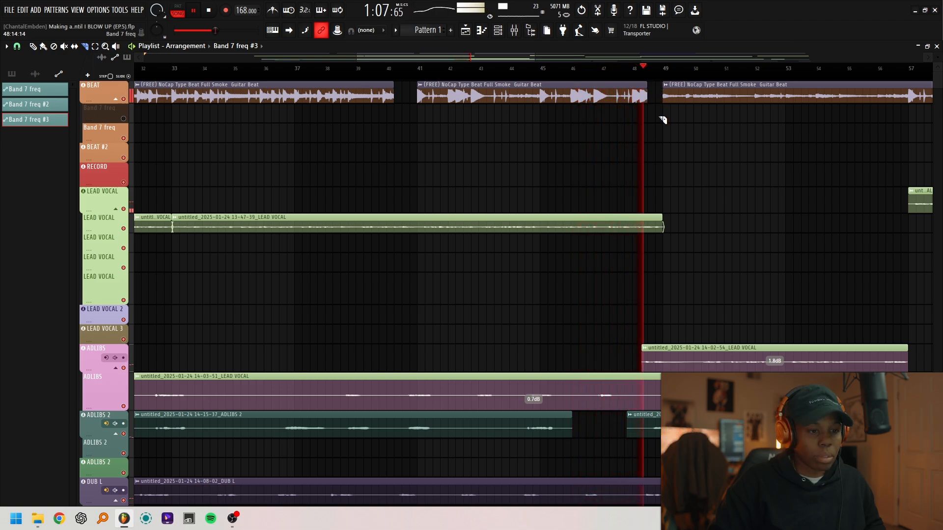
{"action": "key", "text": "ctrl+z"}
{"action": "key", "text": "ctrl+z"}
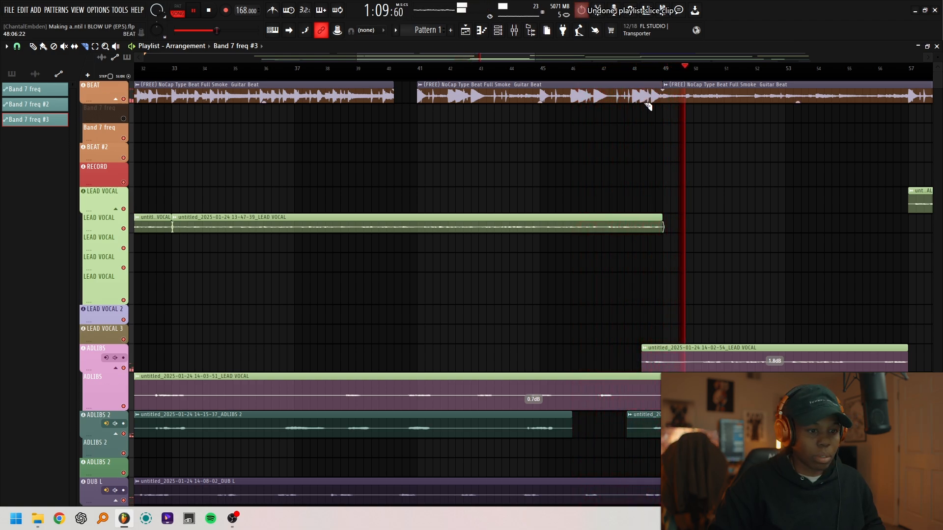
- Cut the last bit of the beat out of the BEAT track just before bar 57
{"action": "left_click_drag", "start_coordinate": [356, 58], "coordinate": [283, 58]}
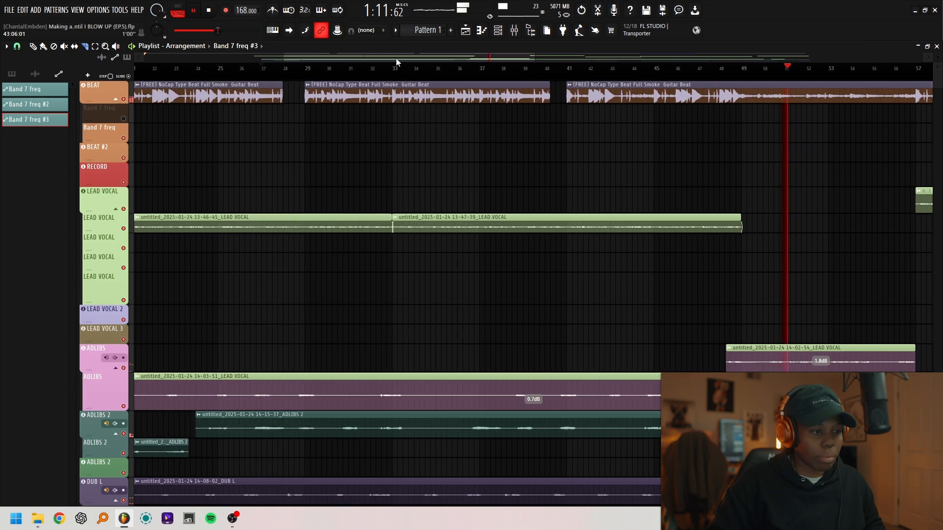
{"action": "left_click_drag", "start_coordinate": [536, 57], "coordinate": [594, 58]}
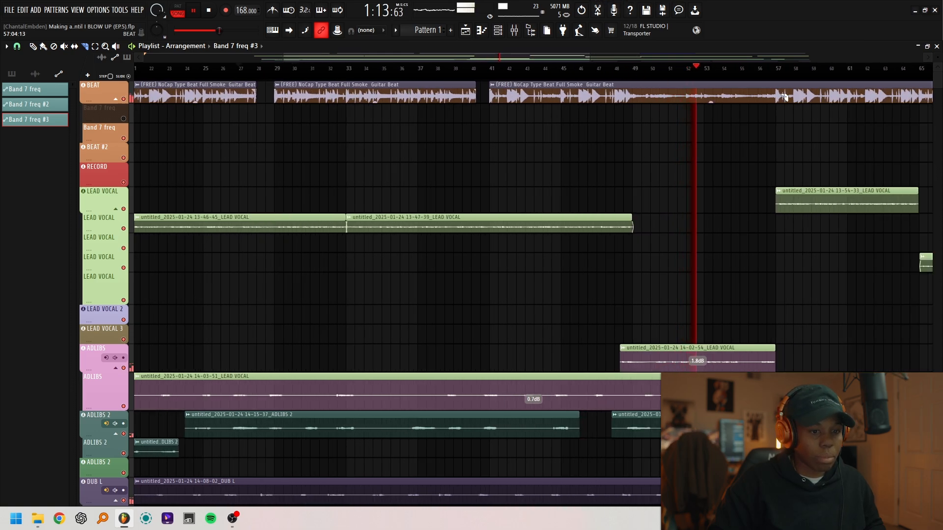
{"action": "left_click", "coordinate": [773, 97]}
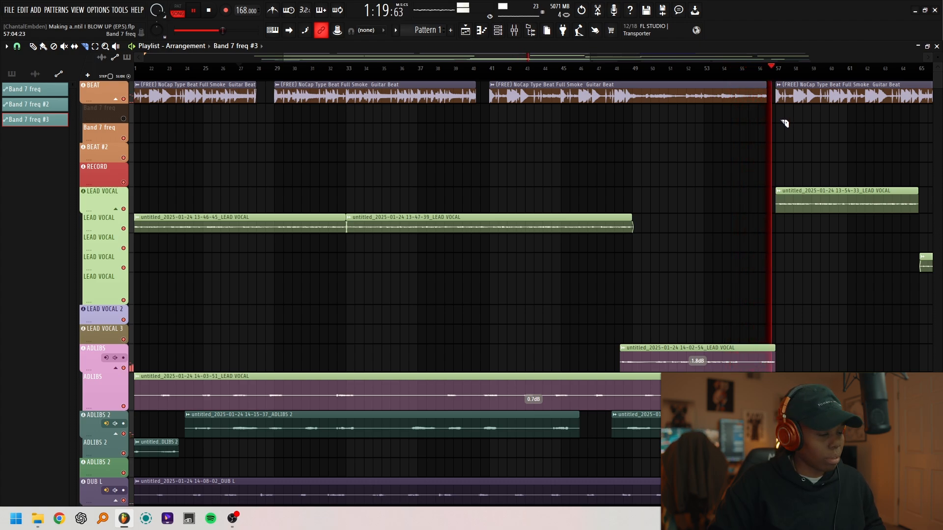
{"action": "left_click_drag", "start_coordinate": [512, 64], "coordinate": [647, 67]}
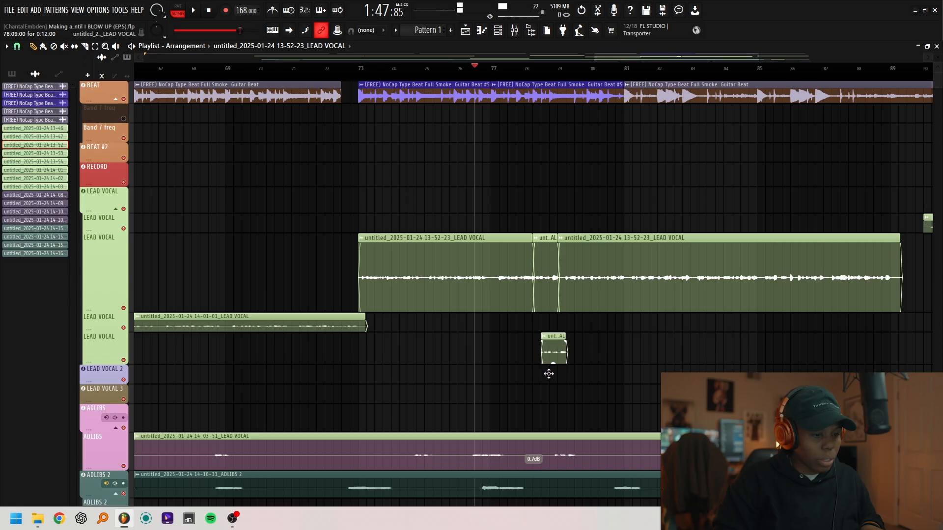
- Make the short LEAD VOCAL clip copy near bar 78 unique and route it to mixer track 24, REVERB
{"action": "double_click", "coordinate": [545, 339]}
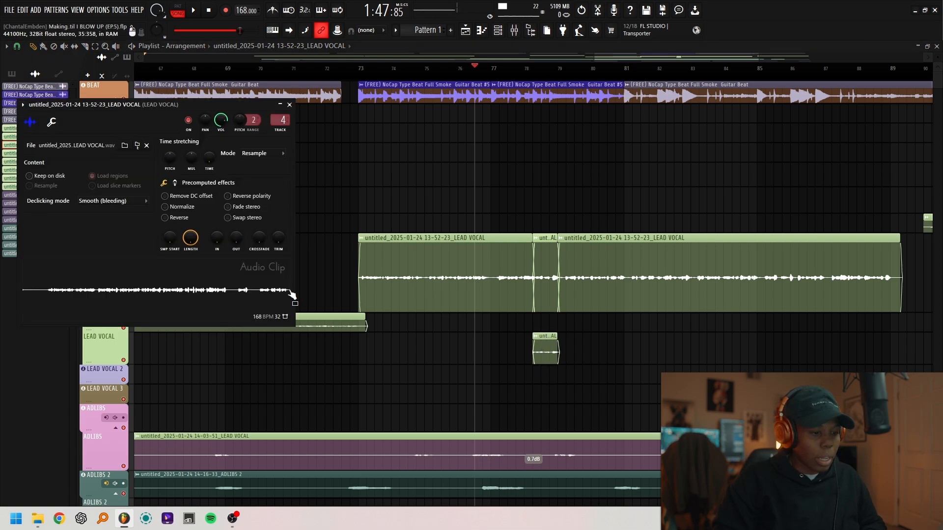
{"action": "left_click", "coordinate": [289, 104]}
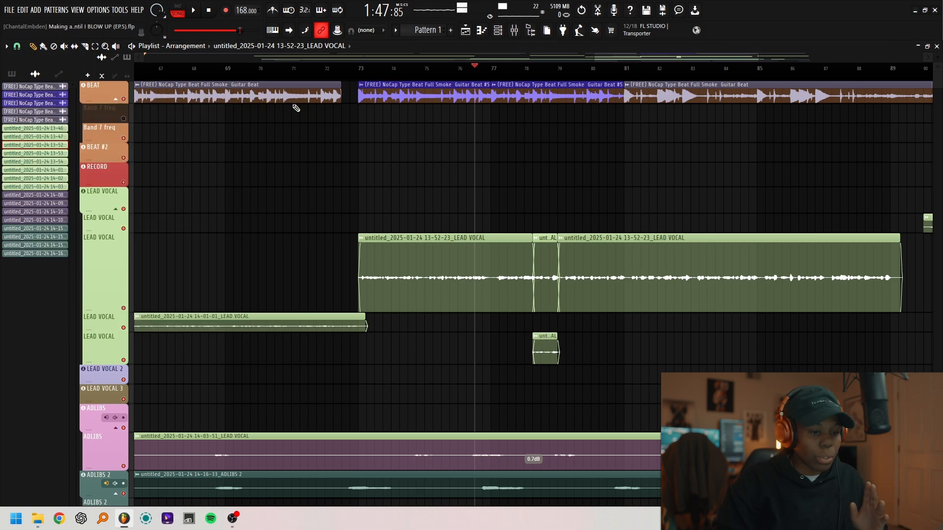
{"action": "left_click", "coordinate": [537, 338]}
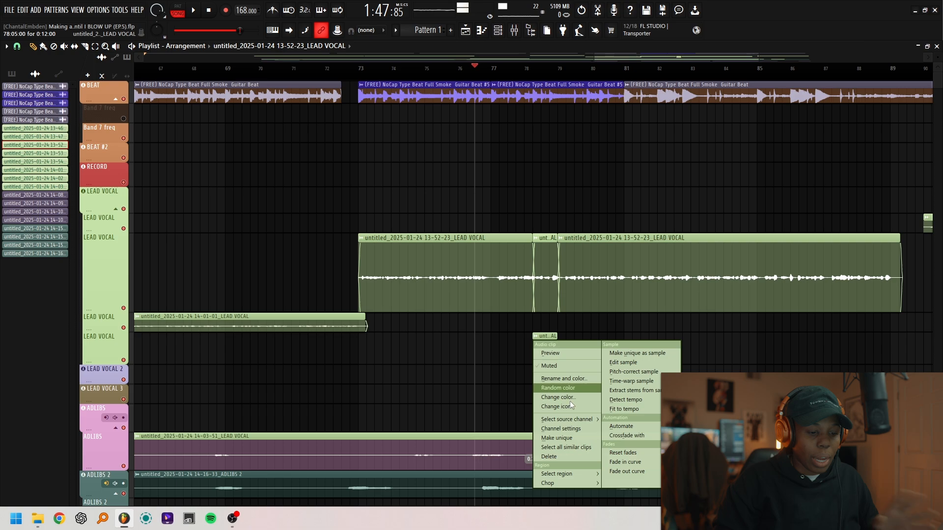
{"action": "left_click", "coordinate": [567, 439]}
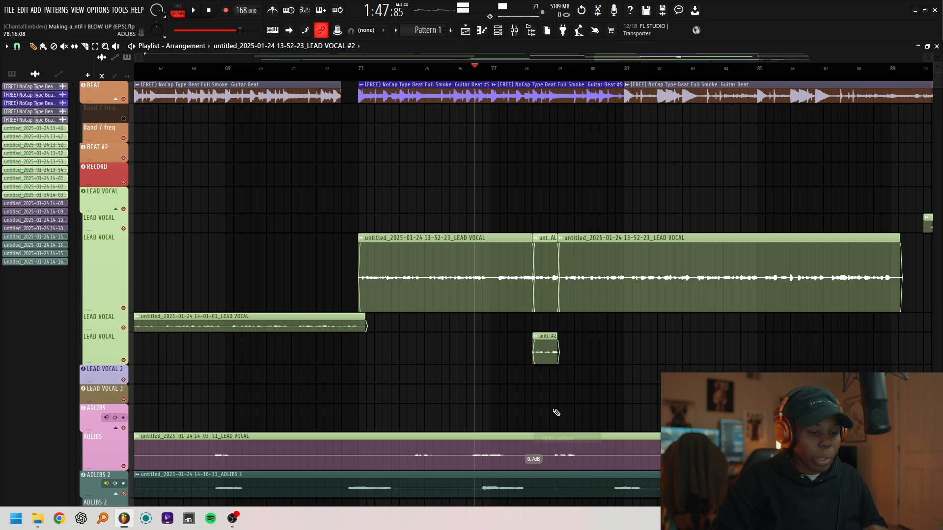
{"action": "double_click", "coordinate": [545, 349]}
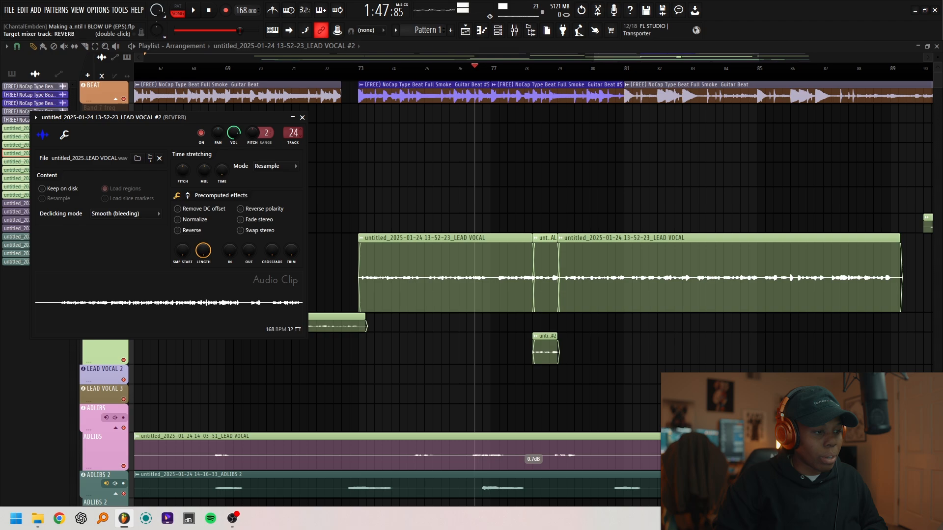
{"action": "key", "text": "Escape"}
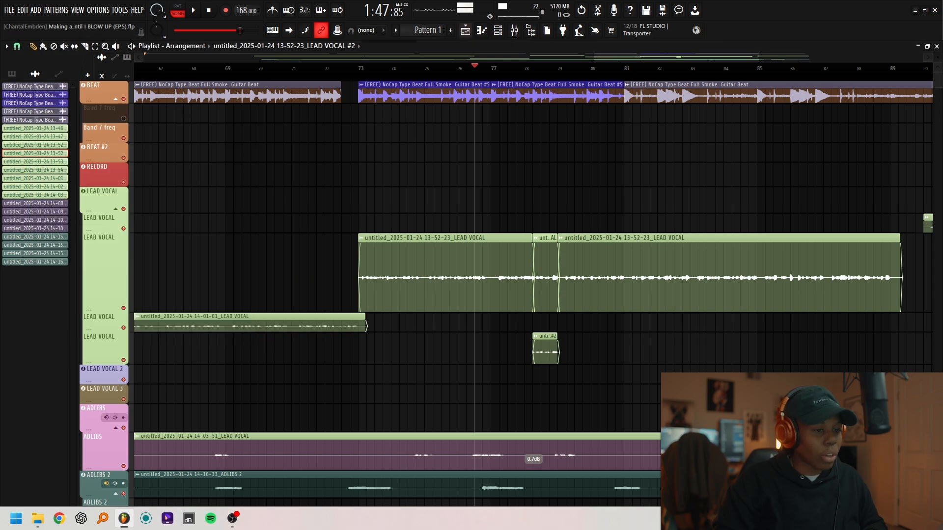
- Load Doubler2 Stereo in the first effect slot of mixer track Insert 36 with the Dark Fader preset
{"action": "left_click", "coordinate": [514, 30]}
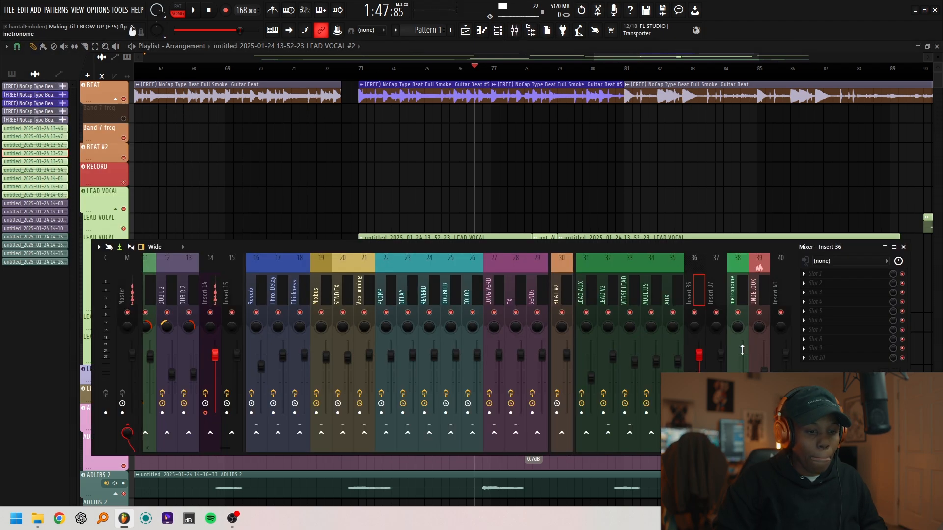
{"action": "left_click", "coordinate": [842, 277]}
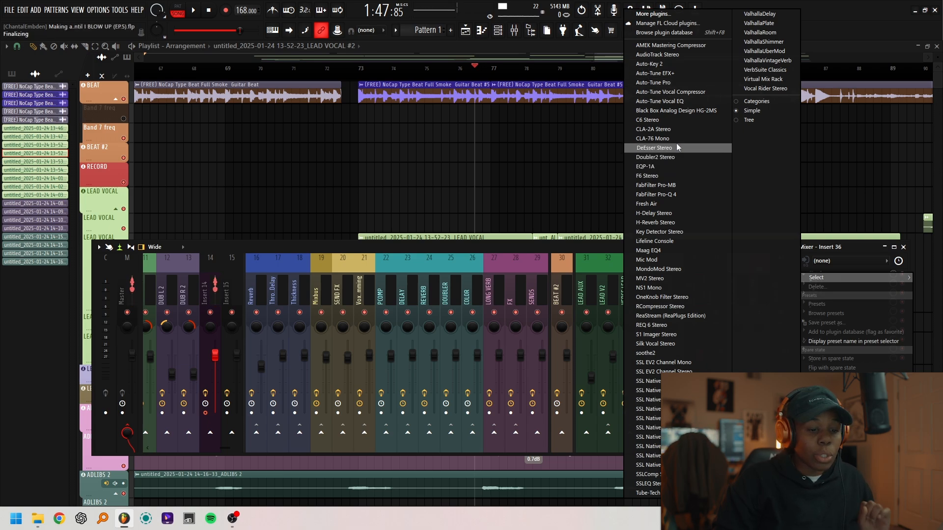
{"action": "left_click", "coordinate": [677, 157]}
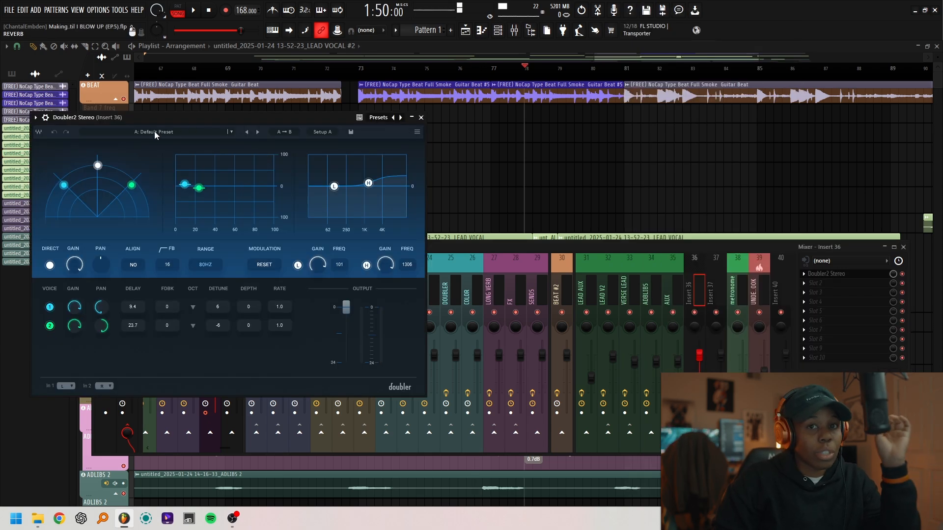
{"action": "left_click", "coordinate": [155, 131]}
{"action": "left_click", "coordinate": [212, 348]}
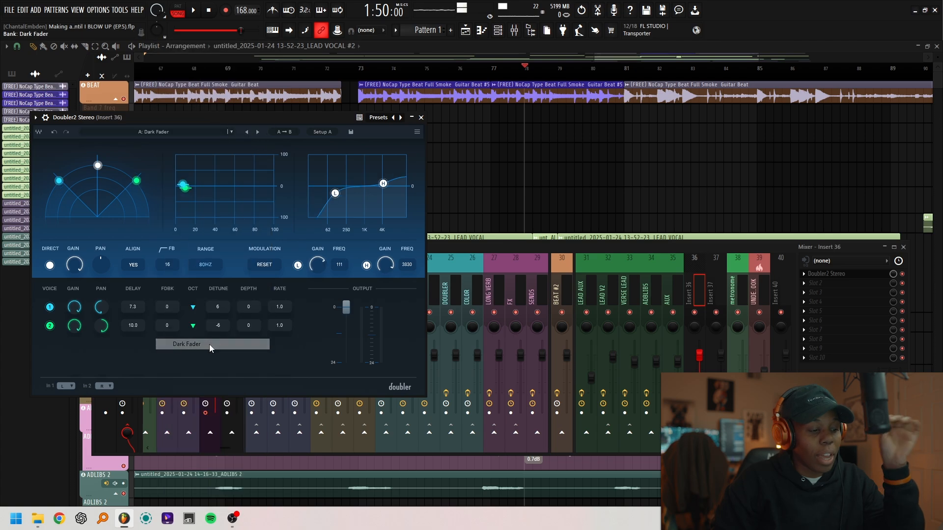
{"action": "left_click", "coordinate": [420, 118]}
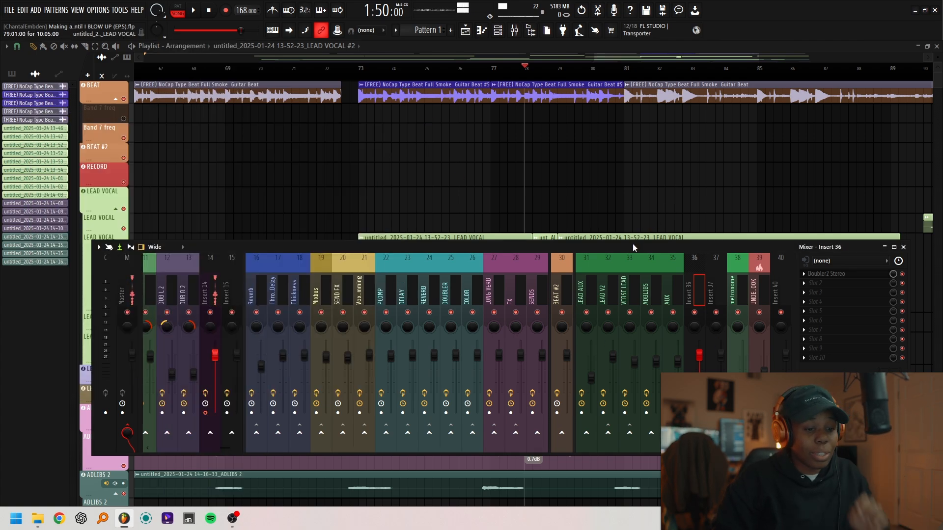
- Send mixer track Insert 36 to the REVERB track and close the mixer
{"action": "left_click_drag", "start_coordinate": [632, 244], "coordinate": [622, 252]}
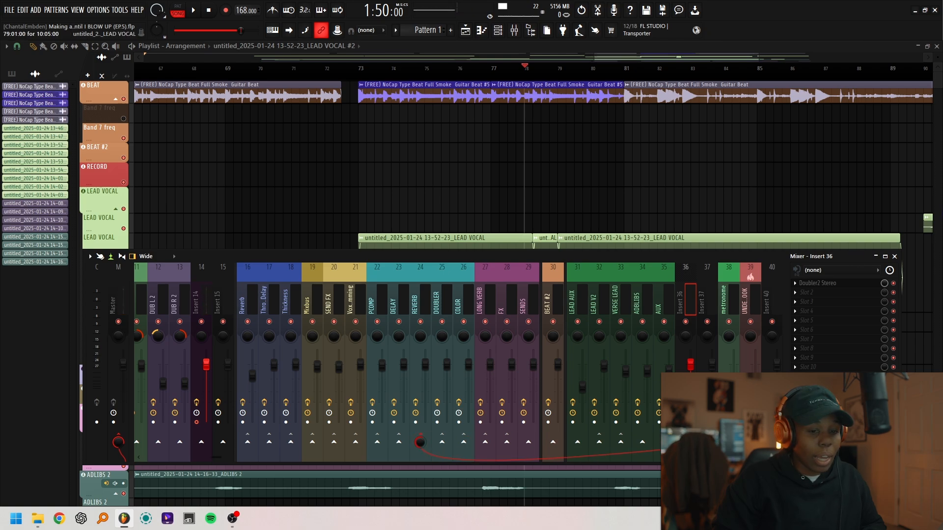
{"action": "left_click", "coordinate": [893, 257]}
- Play back the unique lead vocal clip near bar 78 with its gain at 4.4 dB, and solo its playlist track
{"action": "left_click", "coordinate": [519, 69]}
{"action": "key", "text": "space"}
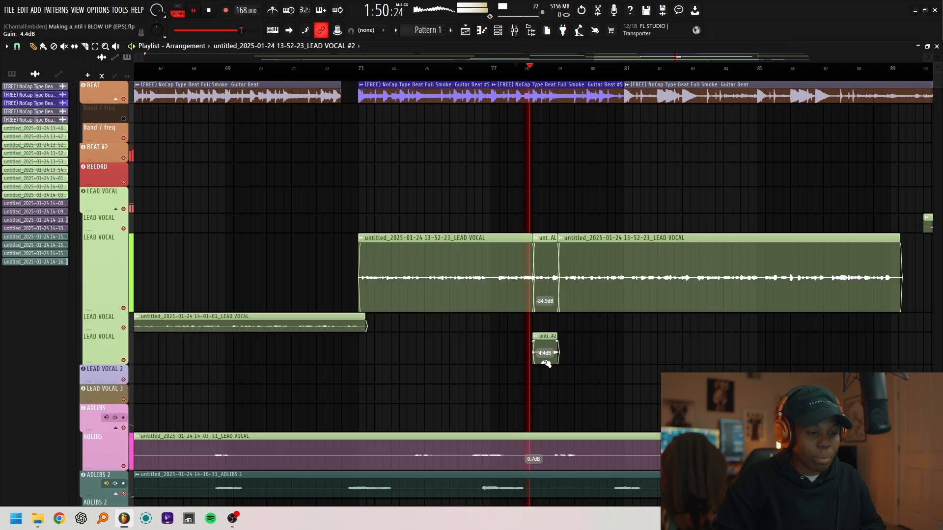
{"action": "key", "text": "space"}
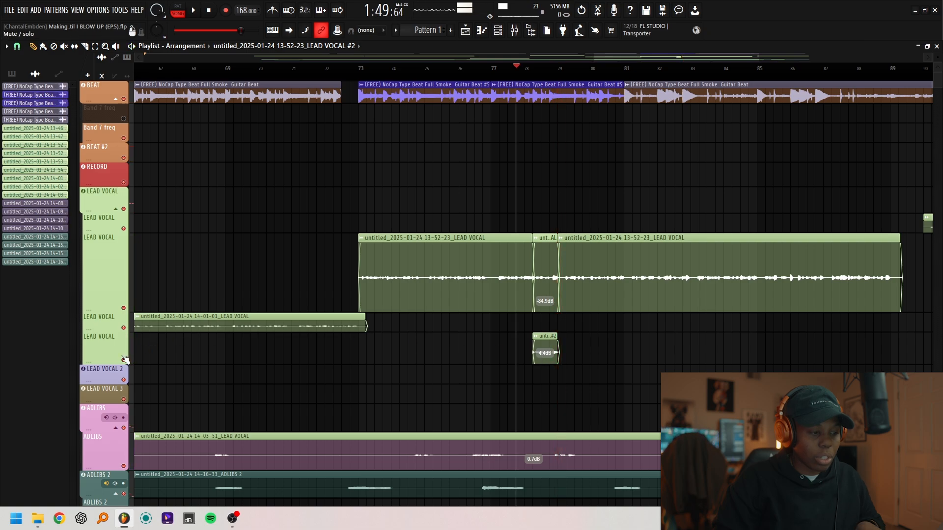
{"action": "right_click", "coordinate": [123, 359]}
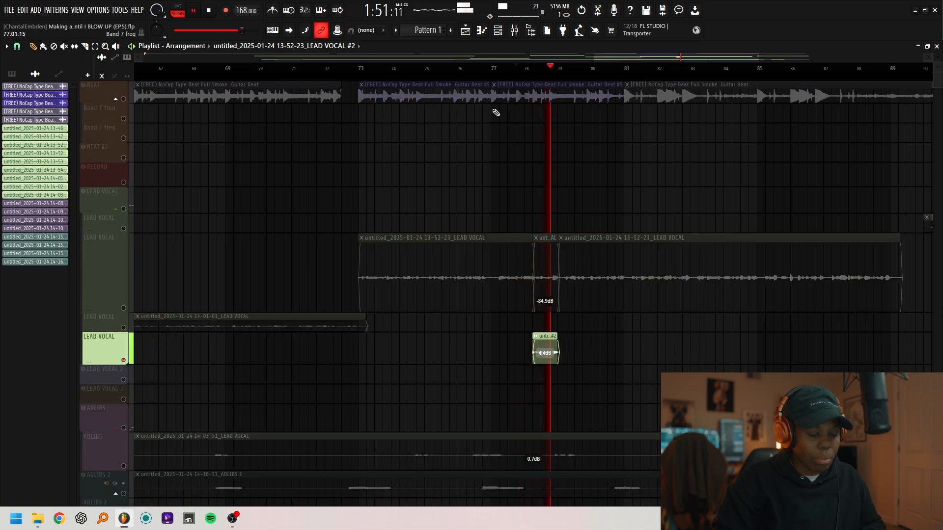
- Set voice 2's detune to -12 in Doubler2 Stereo on mixer track Insert 36 and play back the vocal phrase
{"action": "key", "text": "space"}
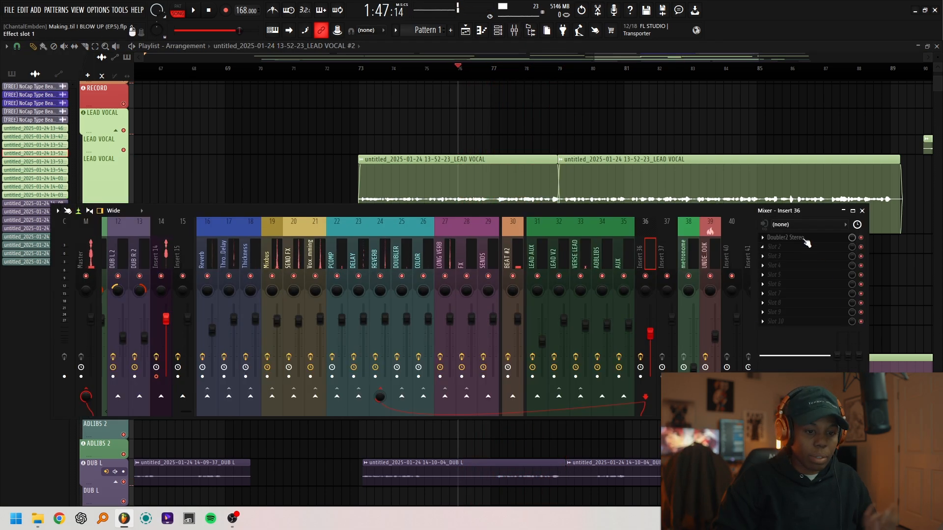
{"action": "left_click", "coordinate": [784, 237]}
{"action": "mouse_move", "coordinate": [652, 287]}
{"action": "left_mouse_down"}
{"action": "mouse_move", "coordinate": [652, 317]}
{"action": "mouse_move", "coordinate": [654, 284]}
{"action": "left_mouse_up"}
{"action": "key", "text": "space"}
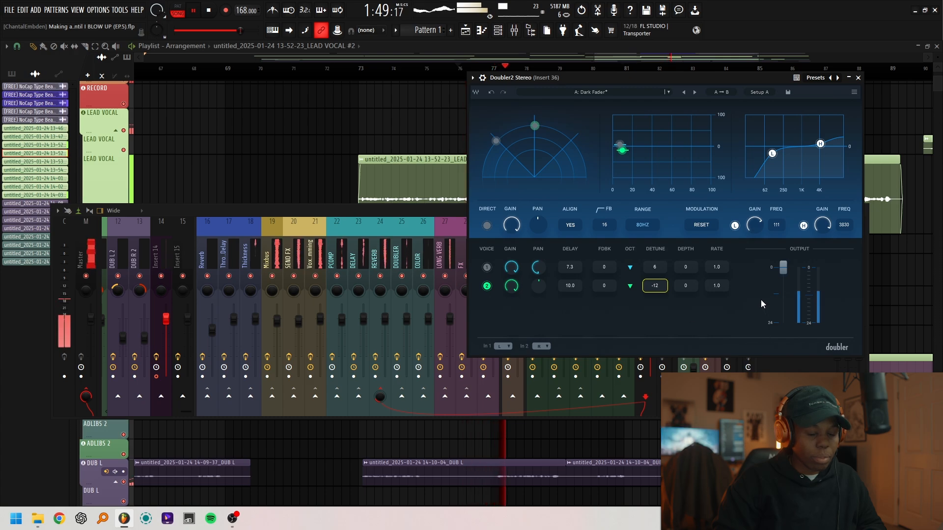
{"action": "left_click", "coordinate": [856, 78]}
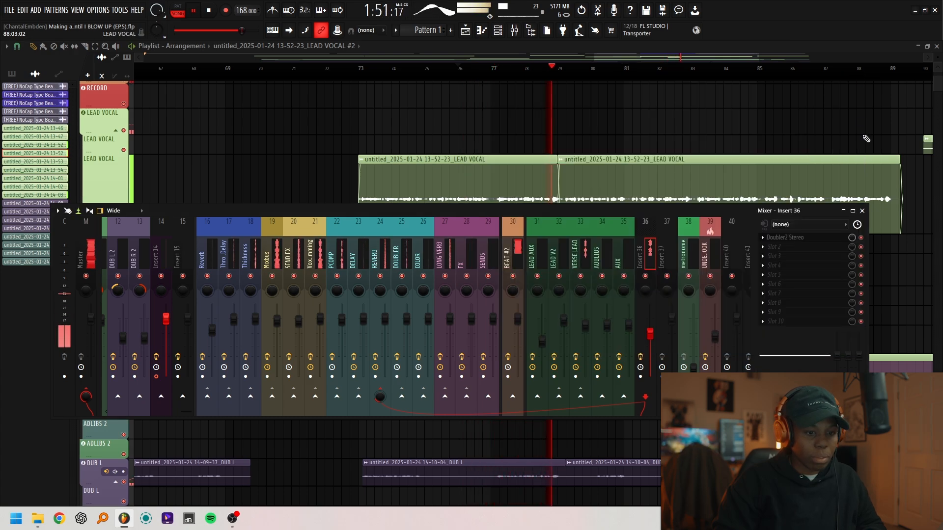
{"action": "key", "text": "space"}
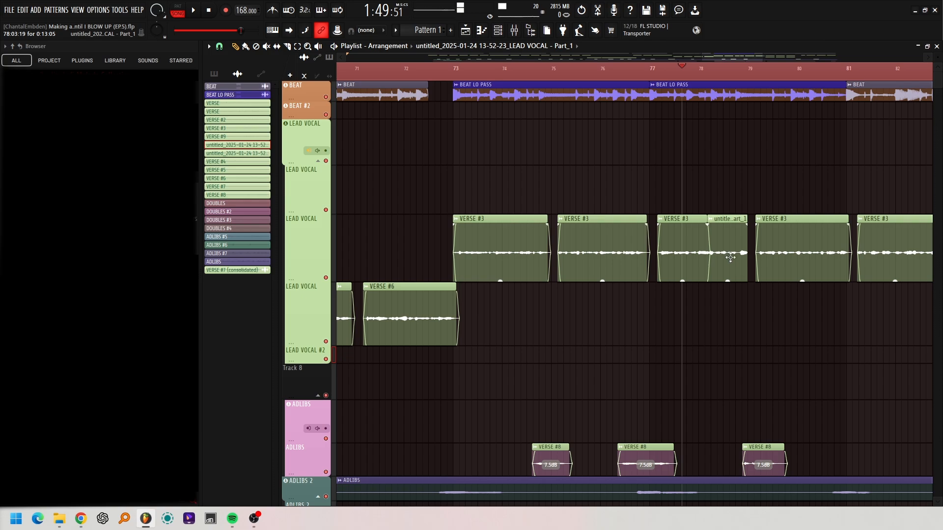
- Copy the short Part_1 lead vocal clip near bar 78 onto the LEAD VOCAL #2 track and make the copy unique with its own mixer routing
{"action": "left_click_drag", "start_coordinate": [730, 257], "coordinate": [728, 363]}
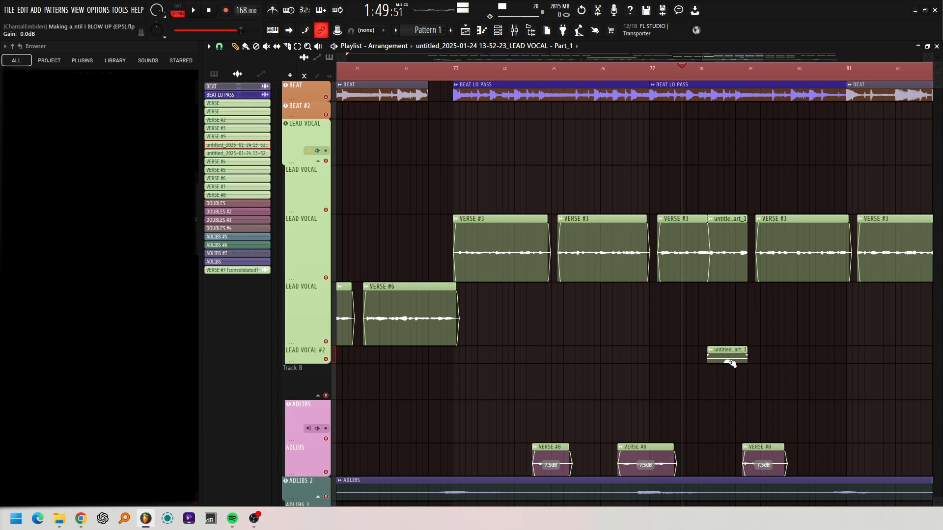
{"action": "left_click", "coordinate": [710, 349]}
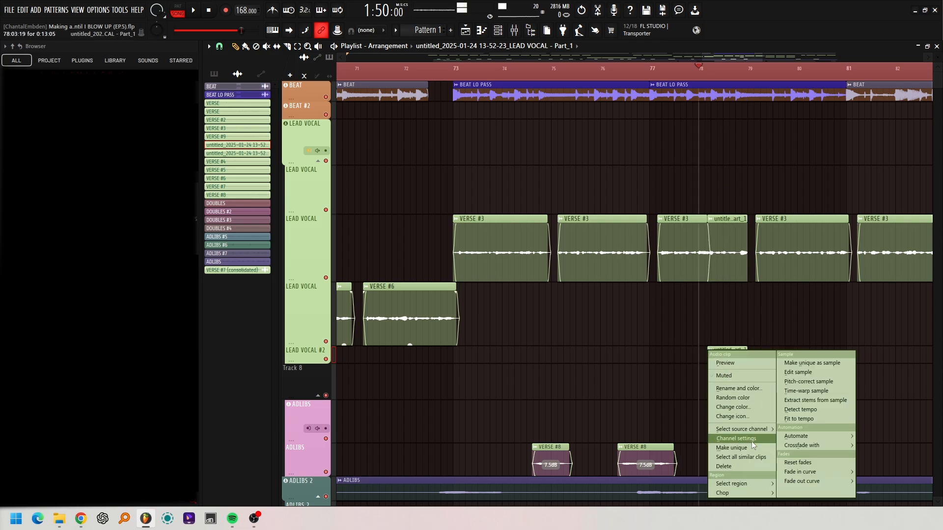
{"action": "left_click", "coordinate": [737, 442]}
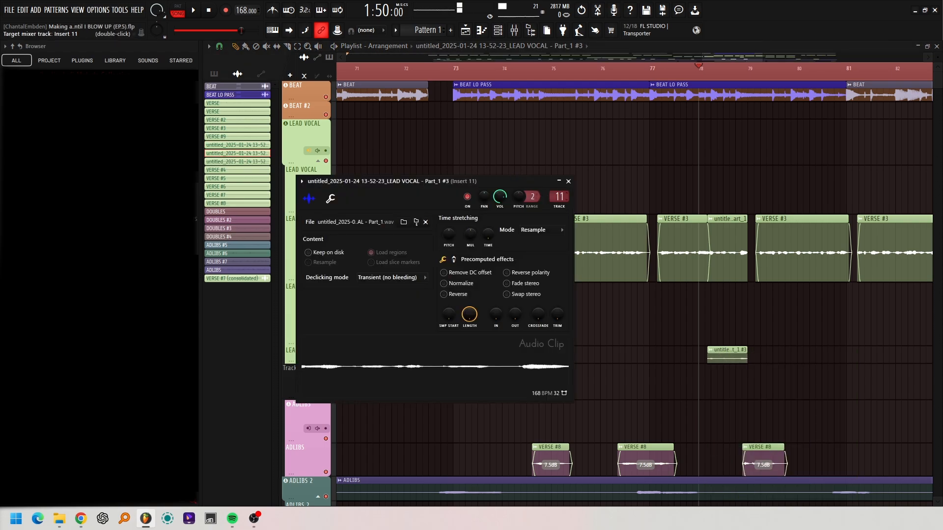
{"action": "left_click", "coordinate": [568, 181]}
- Load LittleAlterBoy in effect slot 4 of mixer track 12, LEAD VOCAL
{"action": "left_click", "coordinate": [514, 30]}
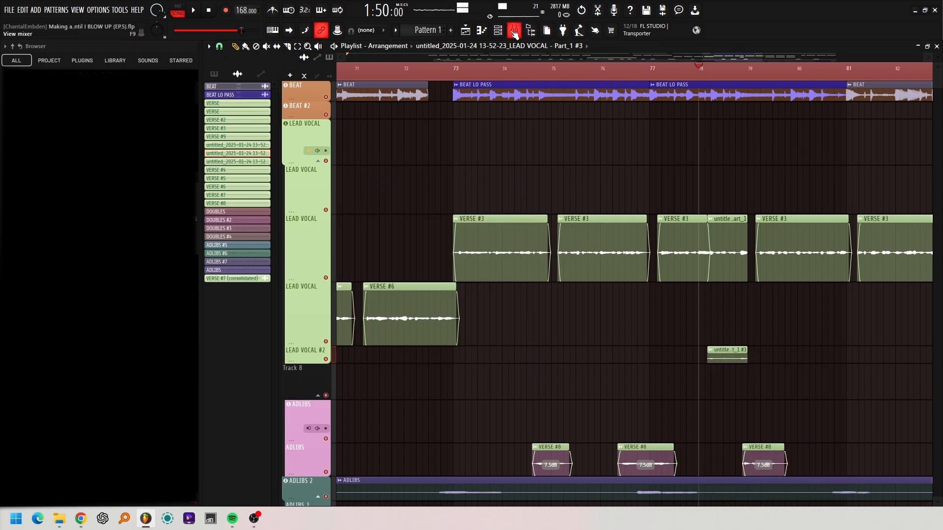
{"action": "left_click_drag", "start_coordinate": [568, 160], "coordinate": [280, 77]}
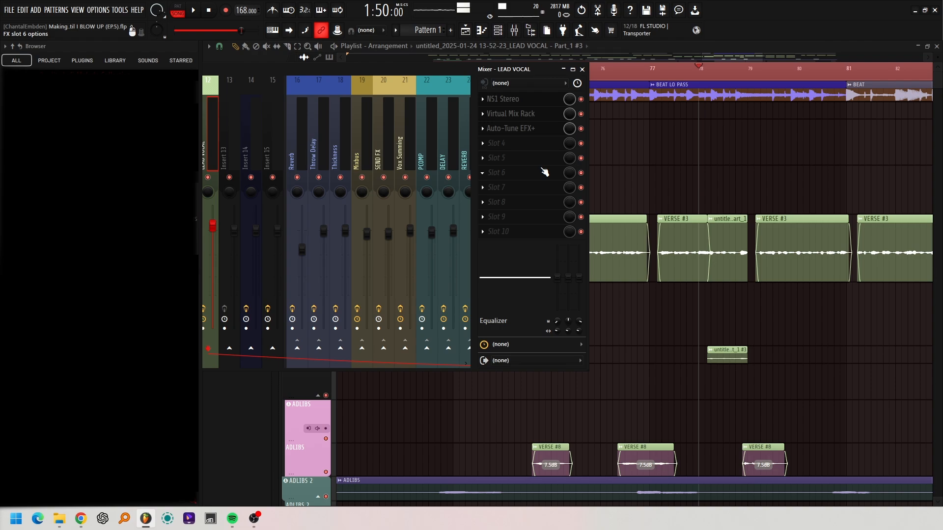
{"action": "key", "text": "space"}
{"action": "key", "text": "space"}
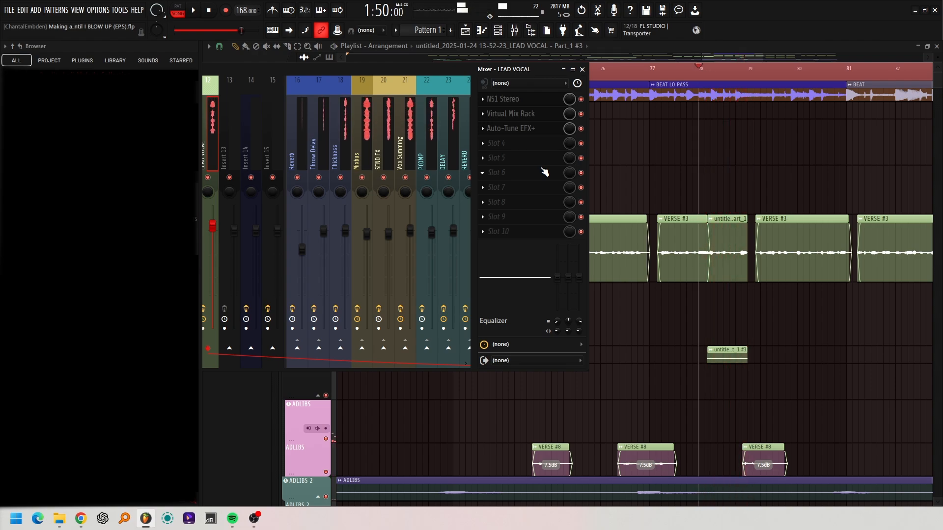
{"action": "left_click_drag", "start_coordinate": [416, 70], "coordinate": [717, 95]}
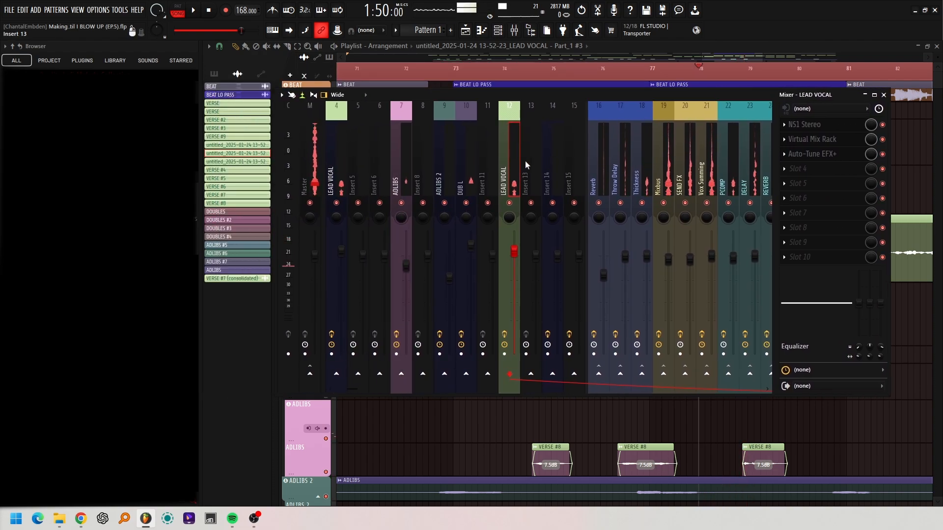
{"action": "left_click", "coordinate": [798, 168]}
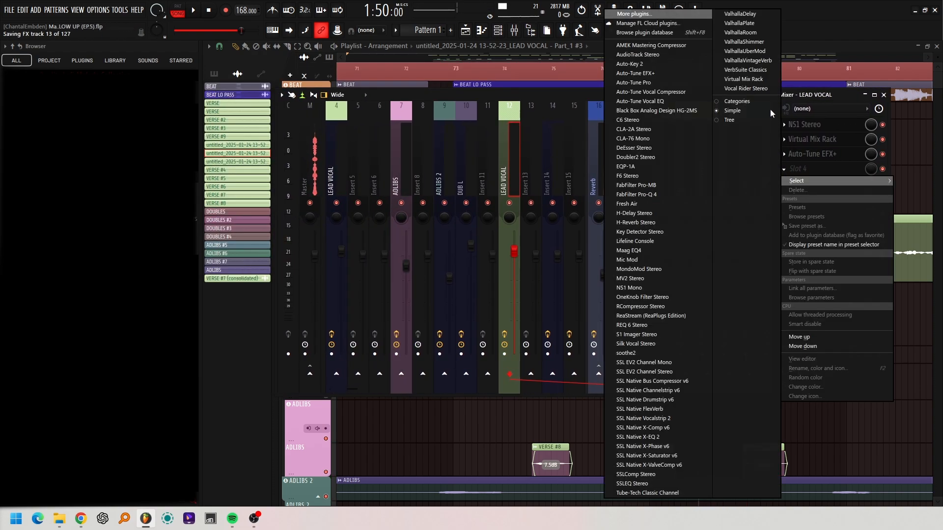
{"action": "left_click", "coordinate": [663, 15]}
{"action": "type", "text": "little"}
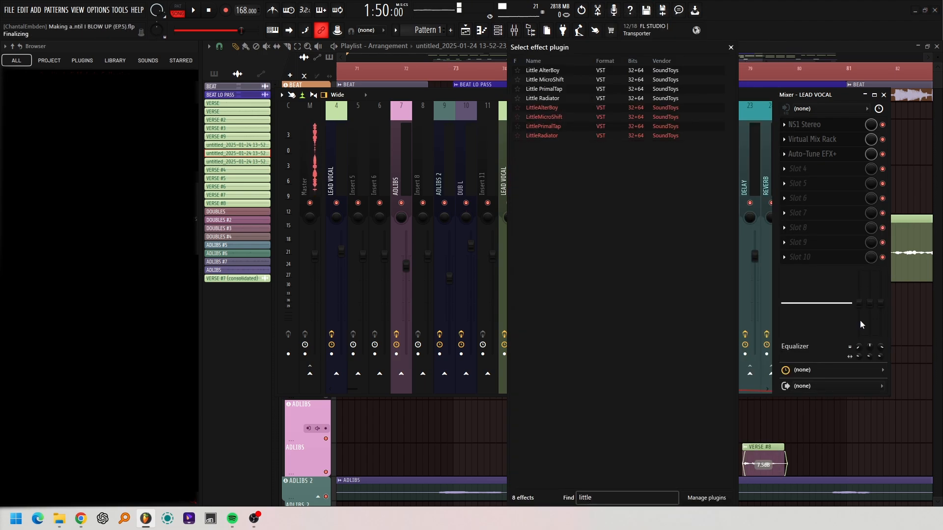
{"action": "left_click", "coordinate": [542, 108]}
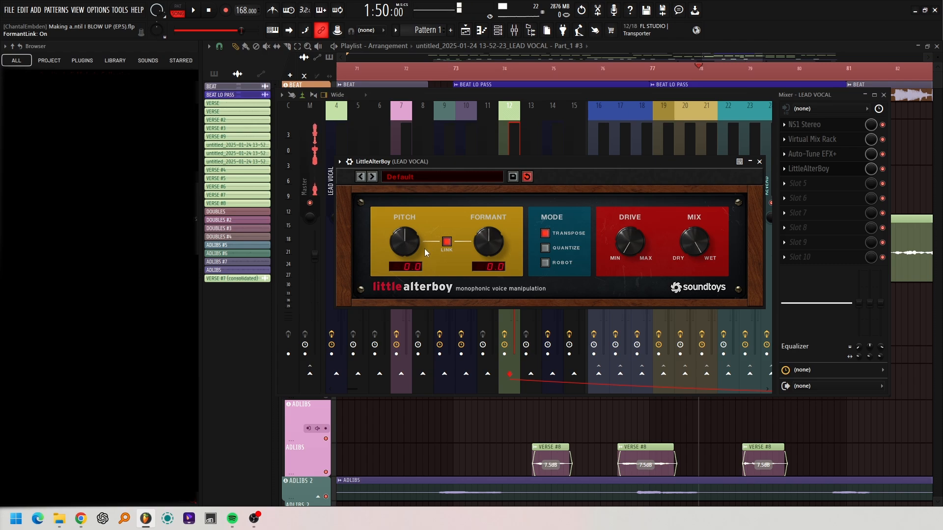
- Set LittleAlterBoy's linked pitch and formant to -12.0, play back the phrase and close the plugin
{"action": "left_click", "coordinate": [884, 96]}
{"action": "left_click_drag", "start_coordinate": [636, 161], "coordinate": [565, 99]}
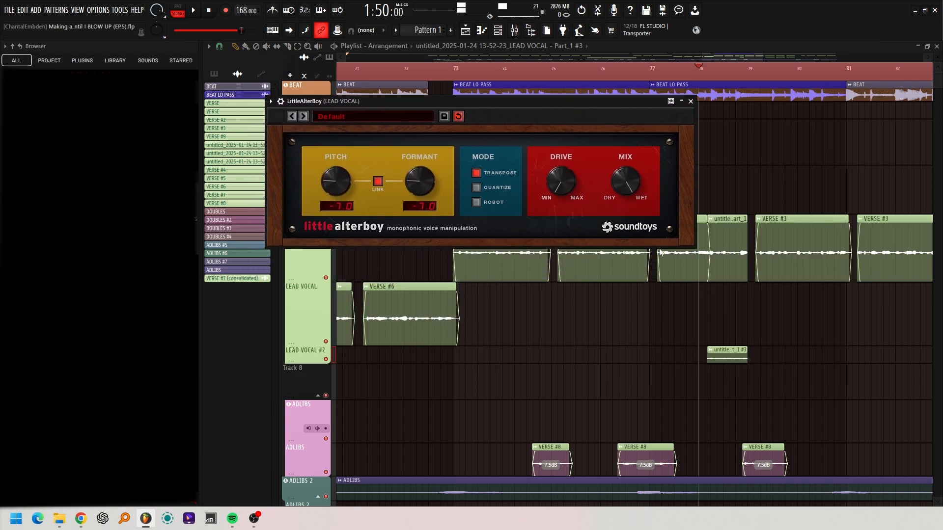
{"action": "key", "text": "space"}
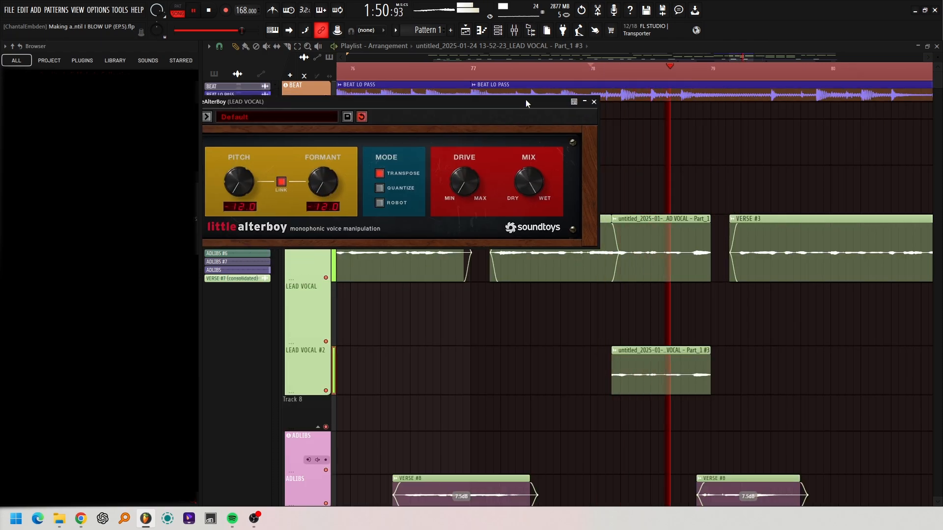
{"action": "key", "text": "space"}
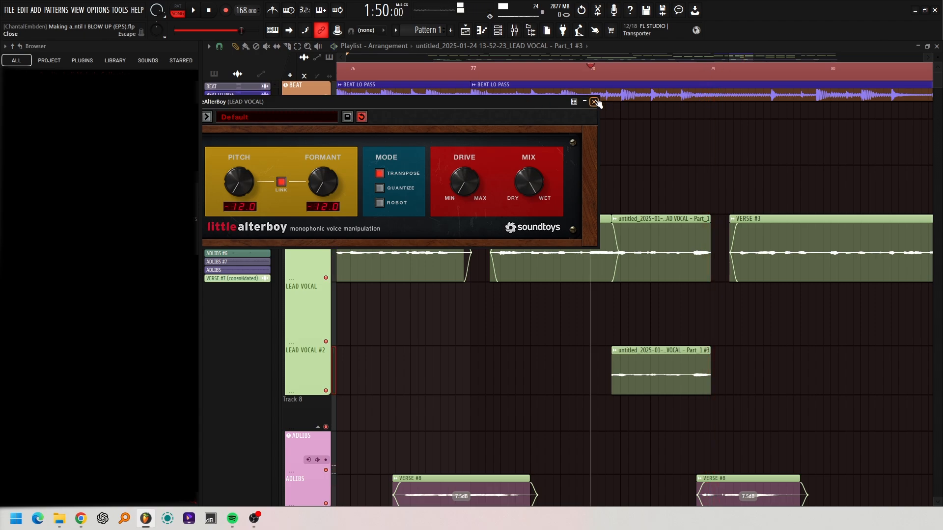
{"action": "left_click", "coordinate": [594, 101]}
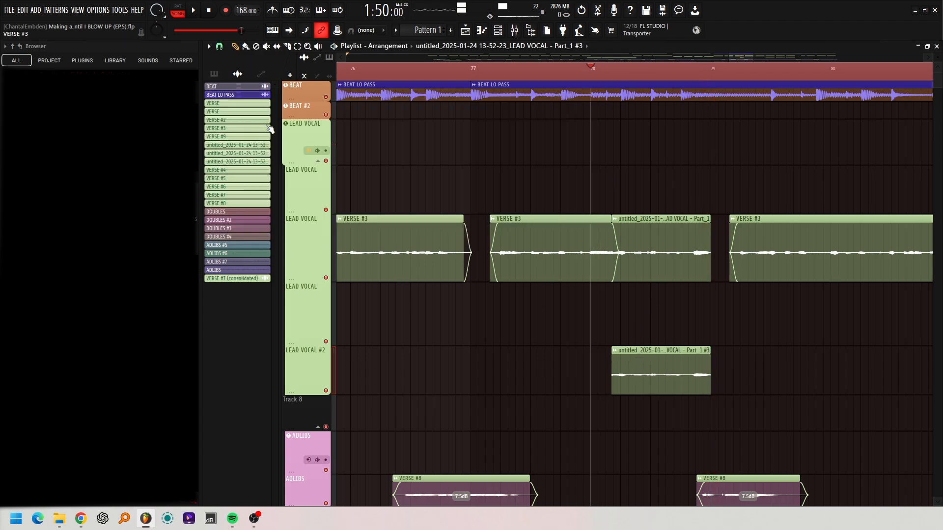
- Raise the volume of mixer track 12, LEAD VOCAL, slightly while playing back the pitched-down phrase
{"action": "left_click", "coordinate": [225, 49]}
{"action": "left_click_drag", "start_coordinate": [514, 247], "coordinate": [514, 249]}
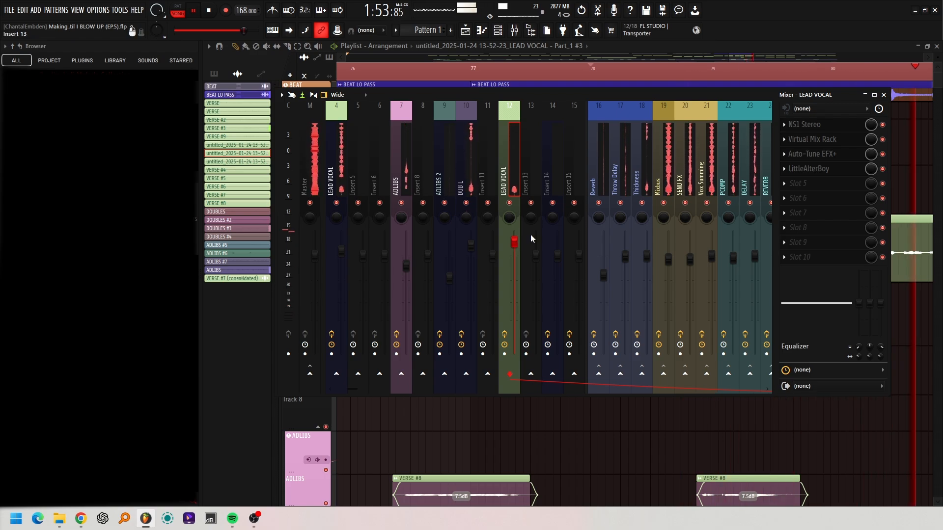
{"action": "key", "text": "space"}
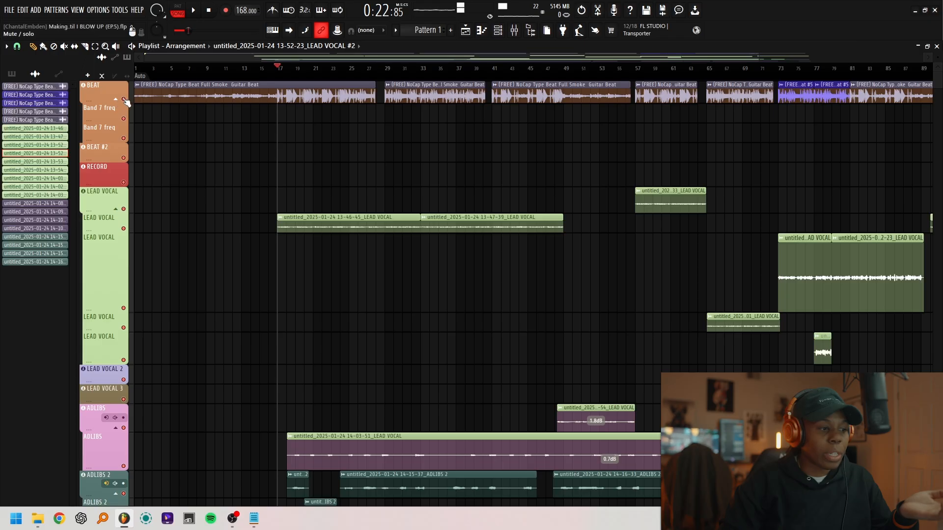
- Solo the LEAD VOCAL track that starts at bar 17, enable the BEAT track with it and play them back
{"action": "left_click", "coordinate": [124, 229]}
{"action": "left_click", "coordinate": [123, 228]}
{"action": "right_click", "coordinate": [124, 229]}
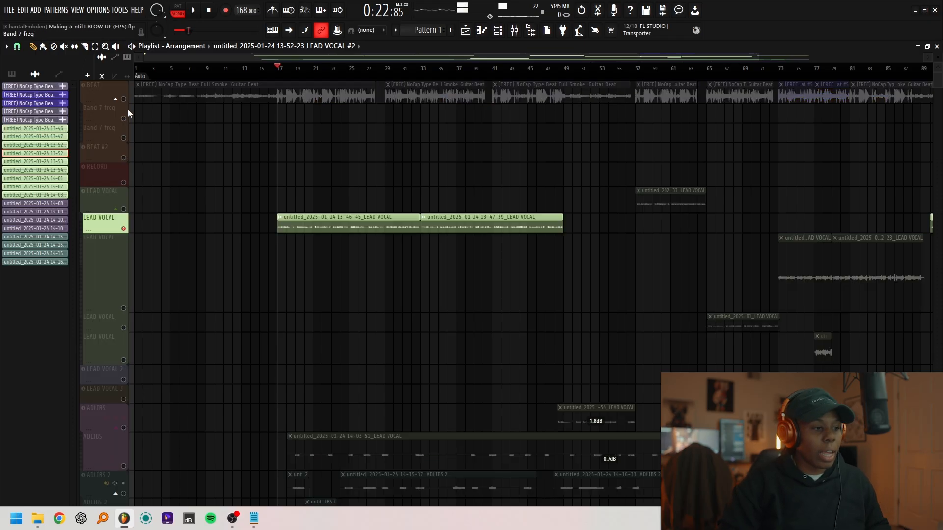
{"action": "left_click", "coordinate": [124, 99]}
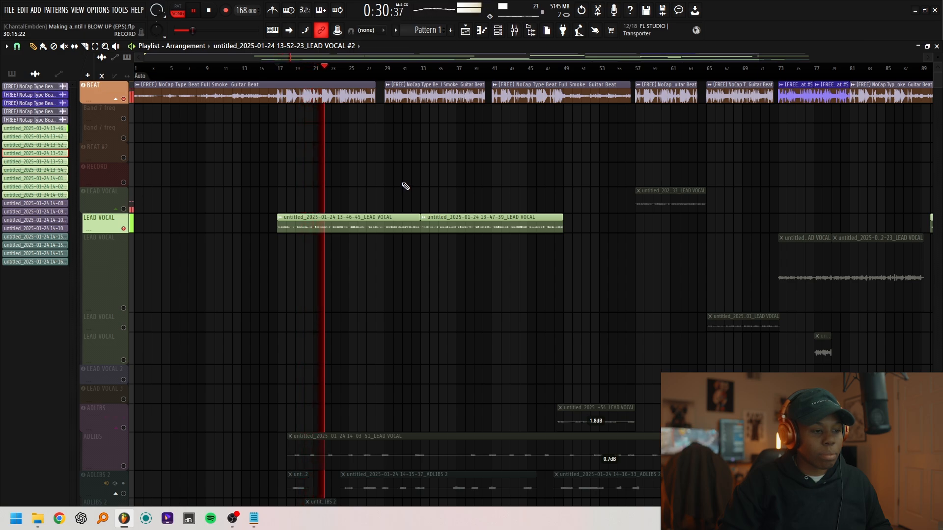
{"action": "key", "text": "space"}
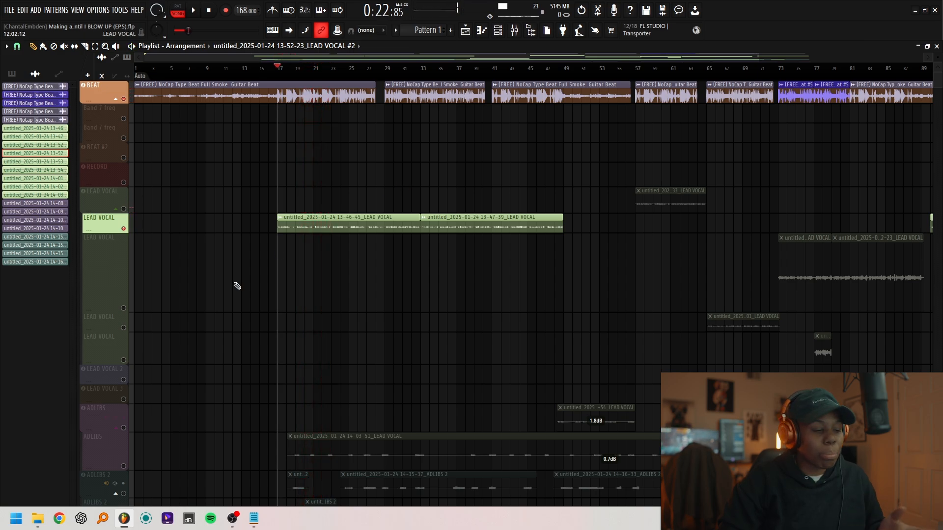
- Unmute the ADLIBS track that starts near bar 18 and the two ADLIBS 2 tracks below it
{"action": "left_click", "coordinate": [123, 466]}
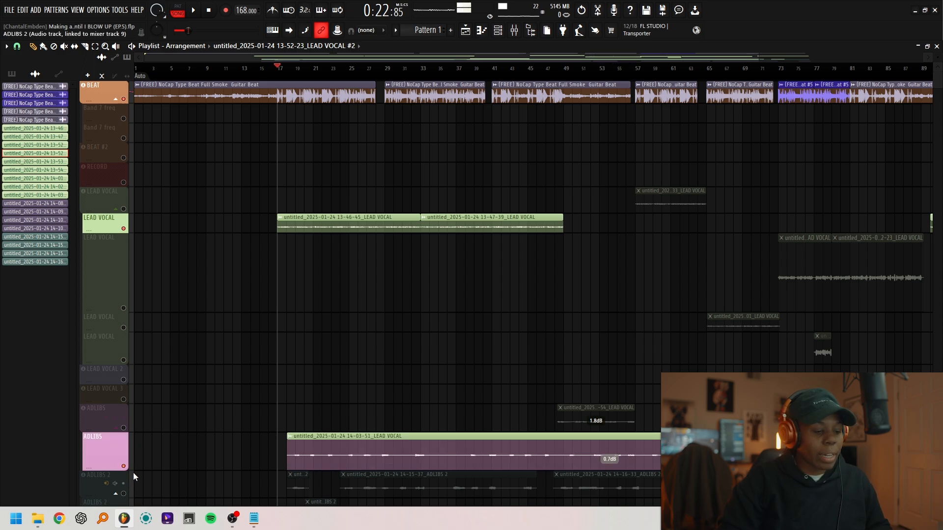
{"action": "left_click", "coordinate": [123, 493]}
{"action": "scroll", "coordinate": [273, 436], "scroll_direction": "down", "scroll_amount": 1}
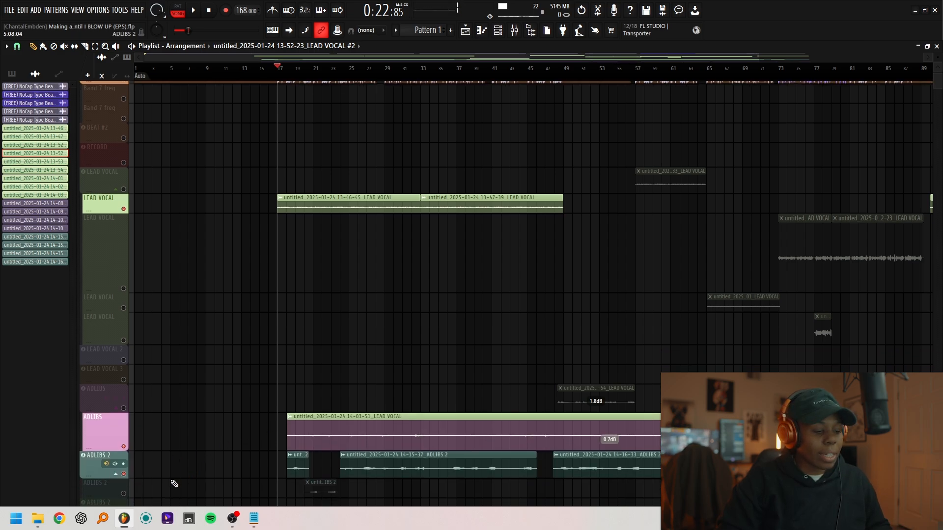
{"action": "left_click", "coordinate": [123, 494]}
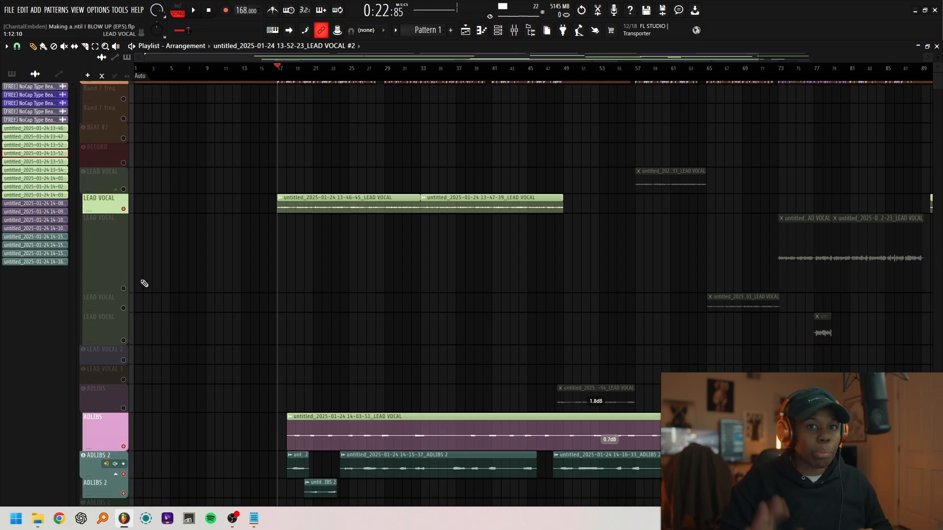
- Play the verse with adlibs and raise the gain of the long ADLIBS clip to 7.5 dB
{"action": "key", "text": "space"}
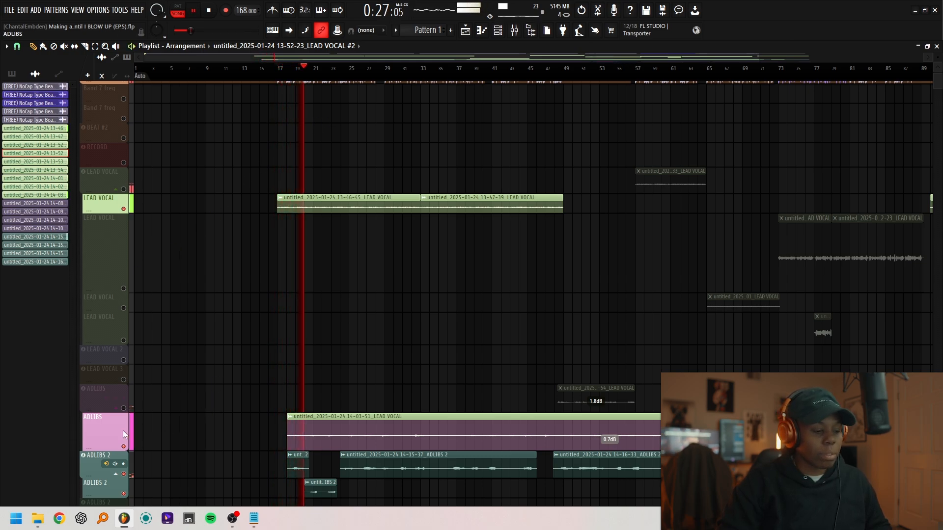
{"action": "left_click_drag", "start_coordinate": [607, 448], "coordinate": [610, 449]}
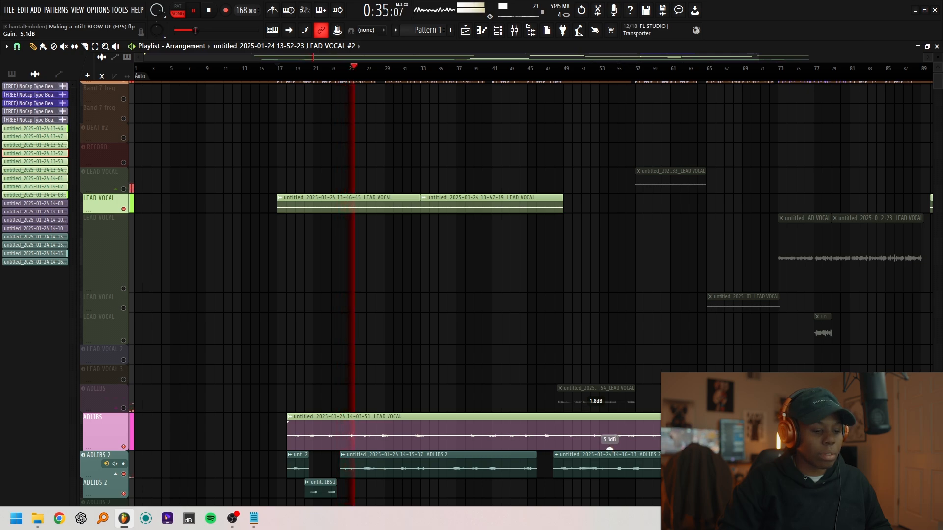
{"action": "left_click_drag", "start_coordinate": [609, 449], "coordinate": [609, 446]}
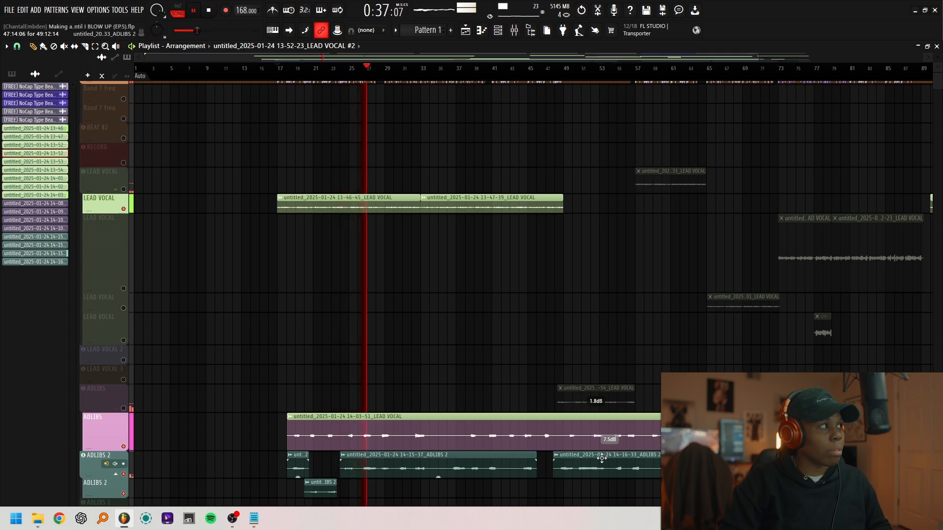